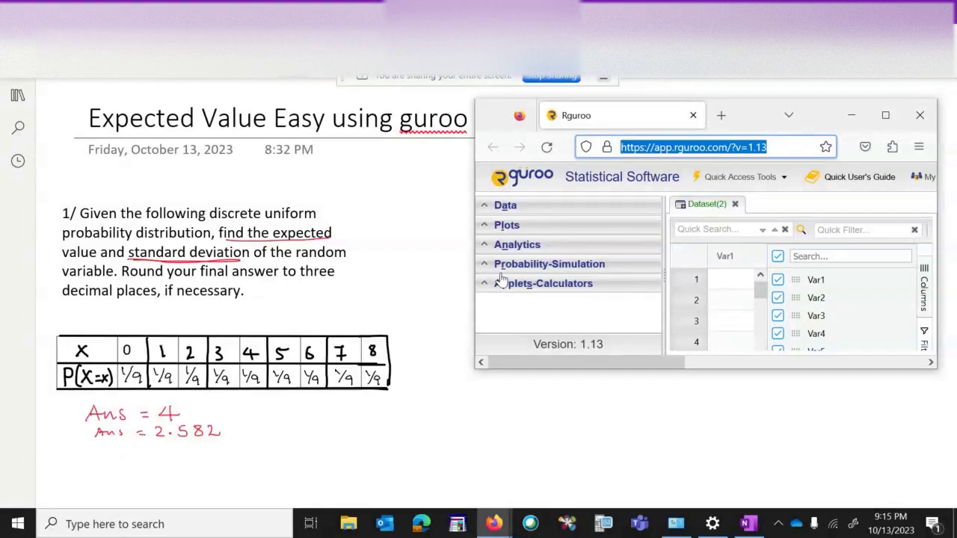
# Create a new dataset with 9 rows and 2 columns
pyautogui.click(513, 212)
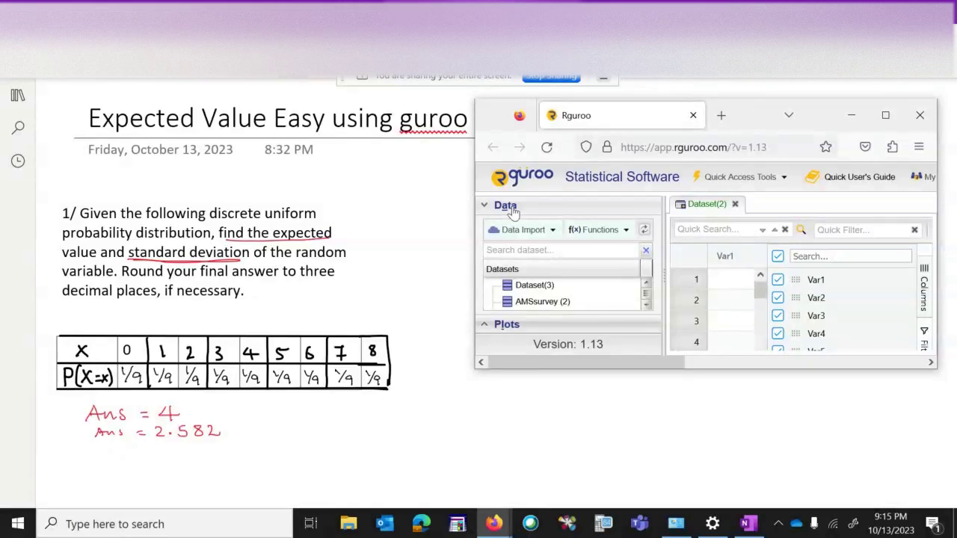
pyautogui.click(552, 233)
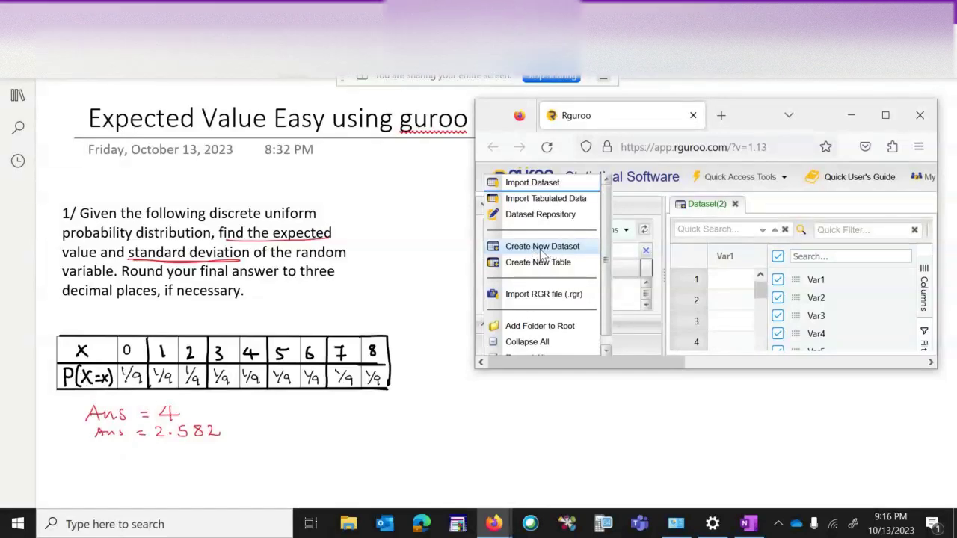
pyautogui.click(541, 253)
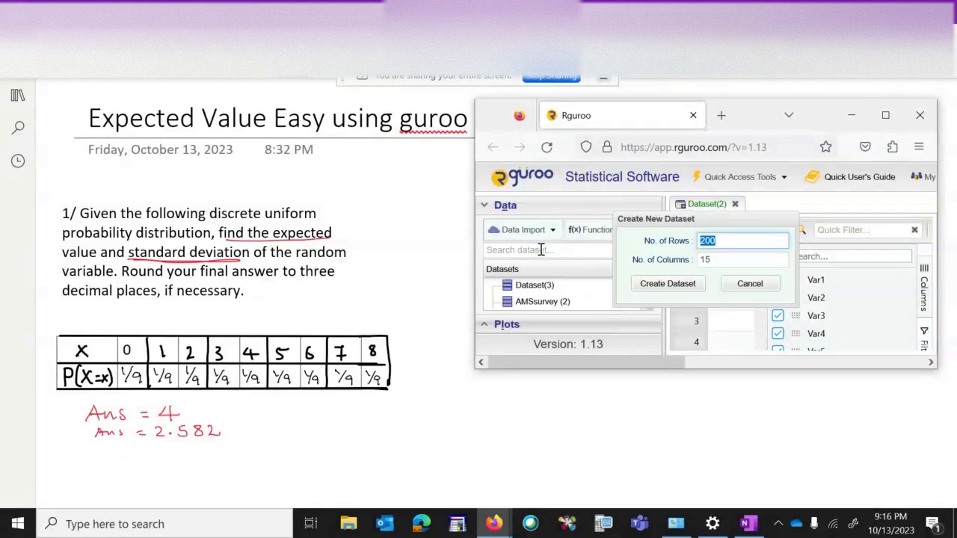
pyautogui.click(732, 240)
pyautogui.press('BackSpace')
pyautogui.press('BackSpace')
pyautogui.press('BackSpace')
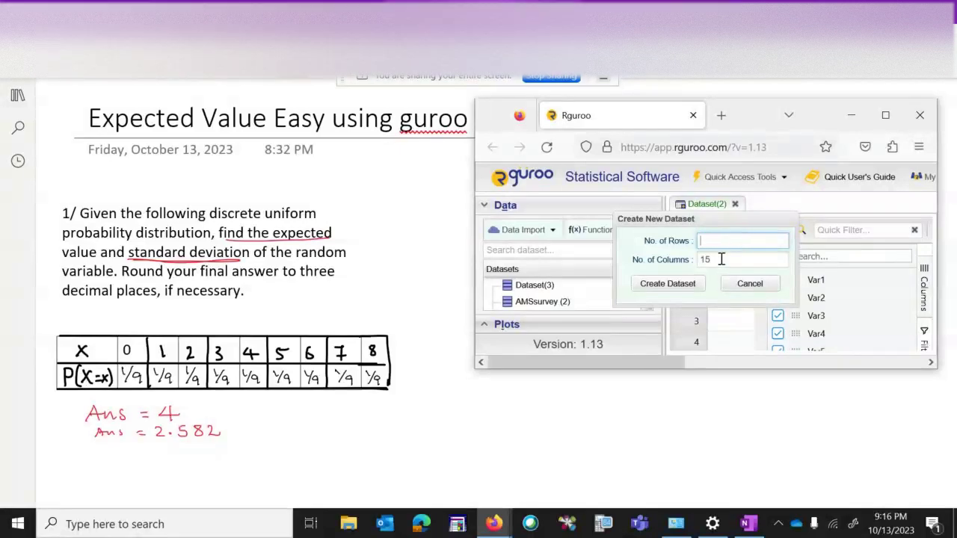
pyautogui.click(720, 259)
pyautogui.press('BackSpace')
pyautogui.press('BackSpace')
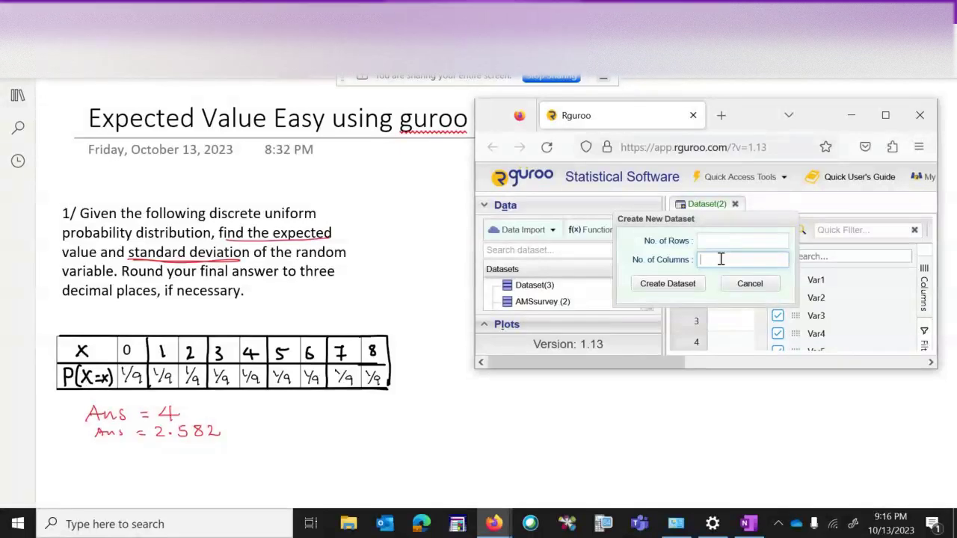
pyautogui.click(716, 243)
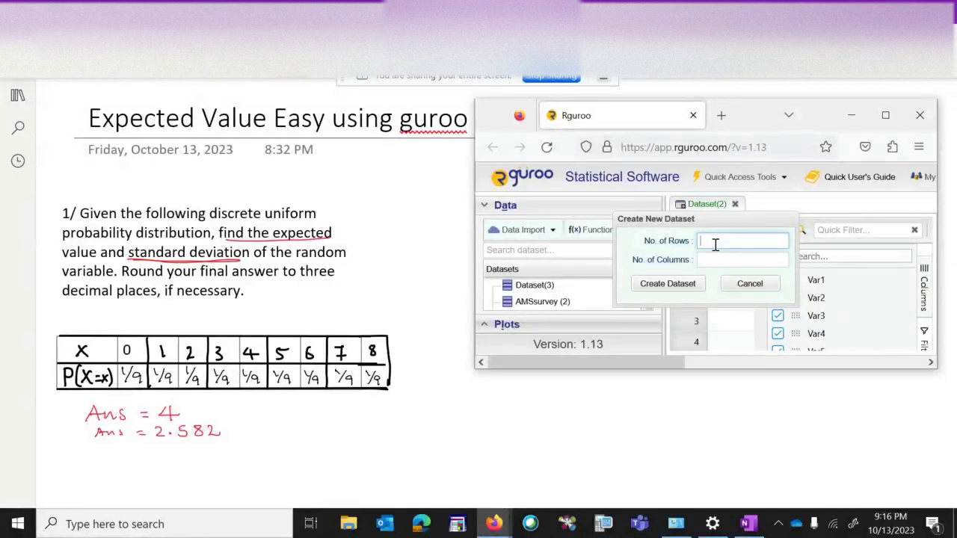
pyautogui.write('9')
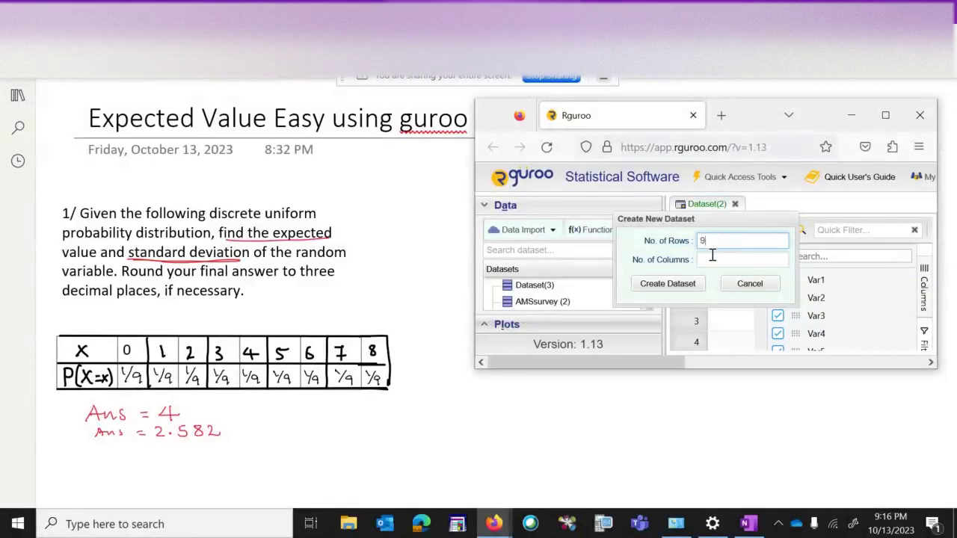
pyautogui.click(712, 259)
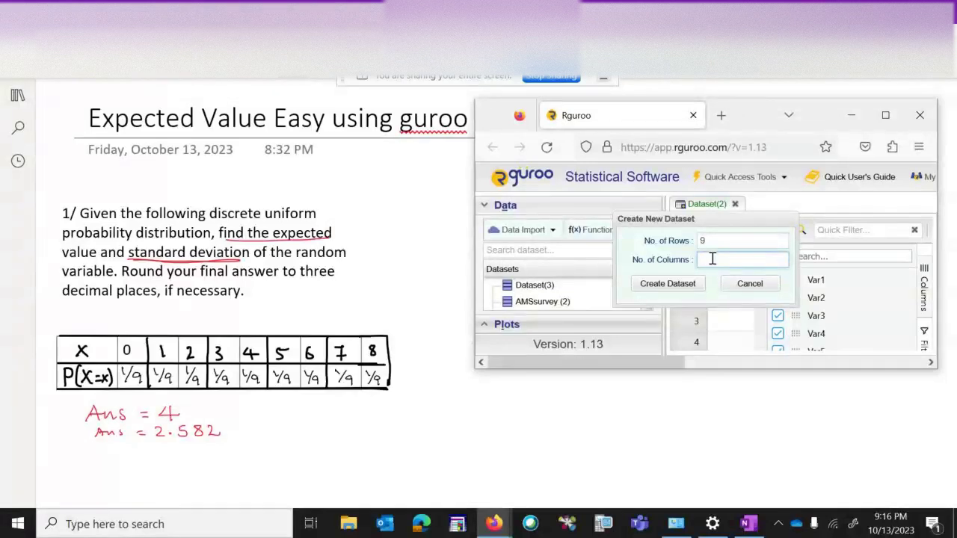
pyautogui.write('2')
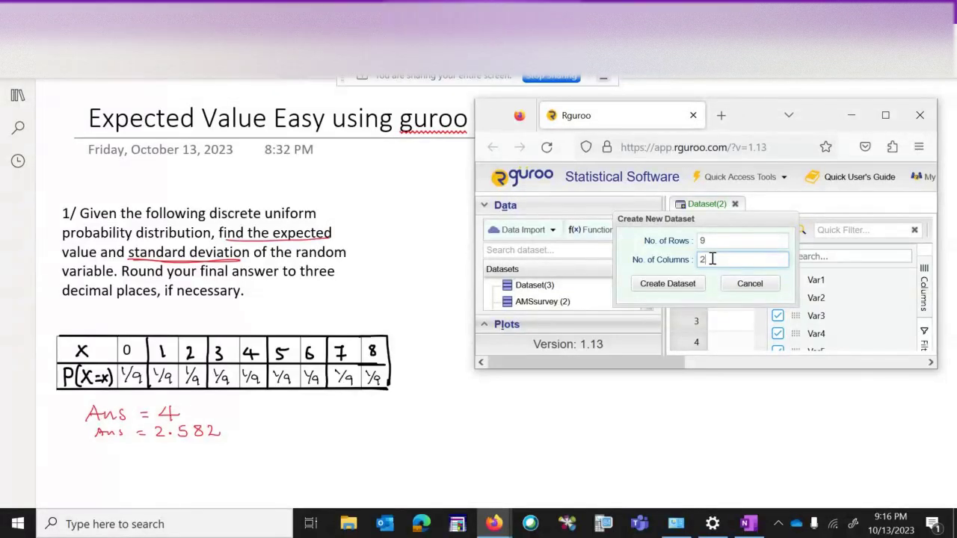
pyautogui.click(669, 284)
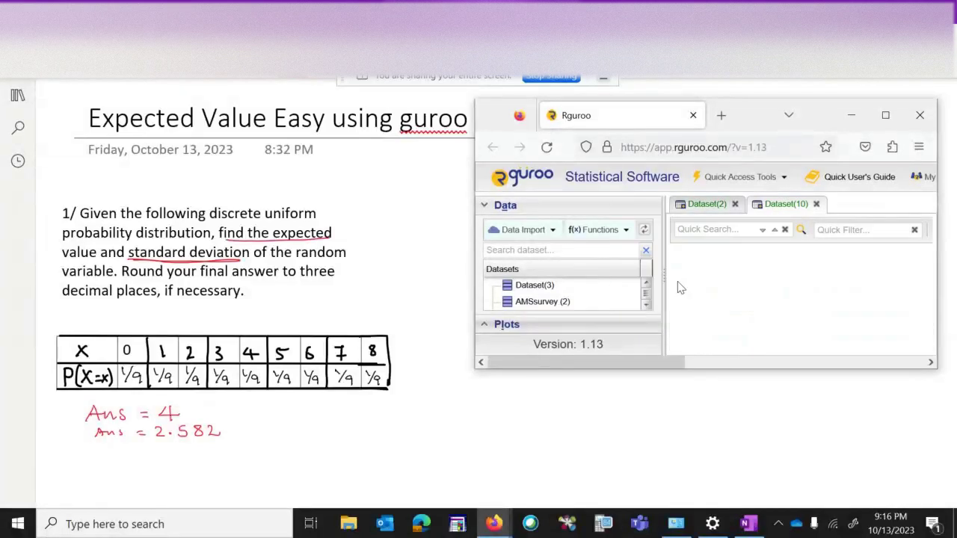
# Maximize the browser window, enter 0 and 1 in the first two rows of Var1, and save the dataset as Dataset(10)
pyautogui.click(885, 117)
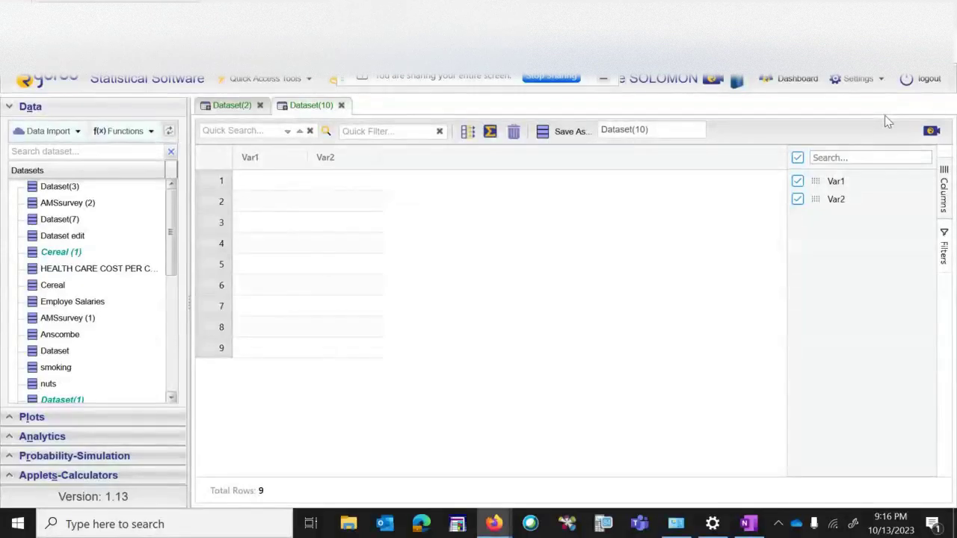
pyautogui.click(255, 176)
pyautogui.click(255, 176)
pyautogui.write('0')
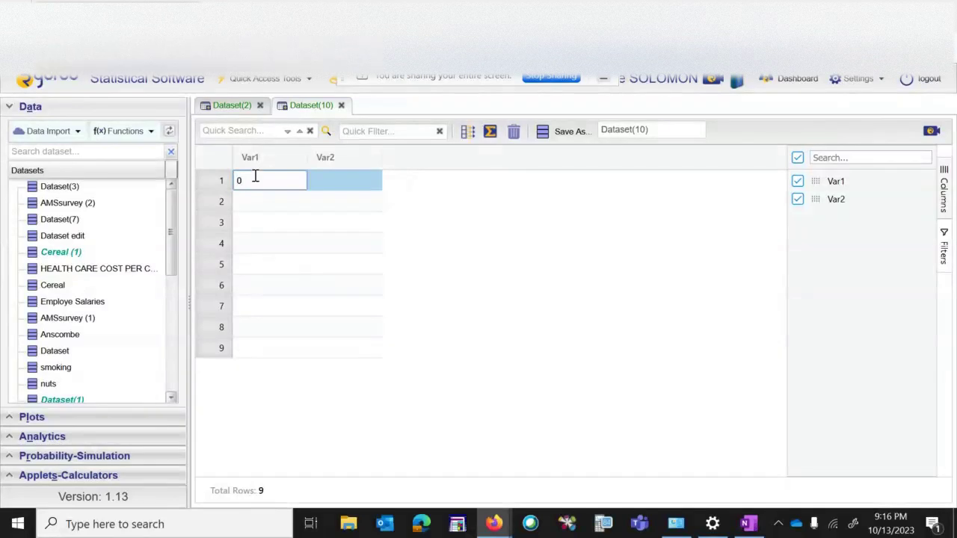
pyautogui.click(254, 203)
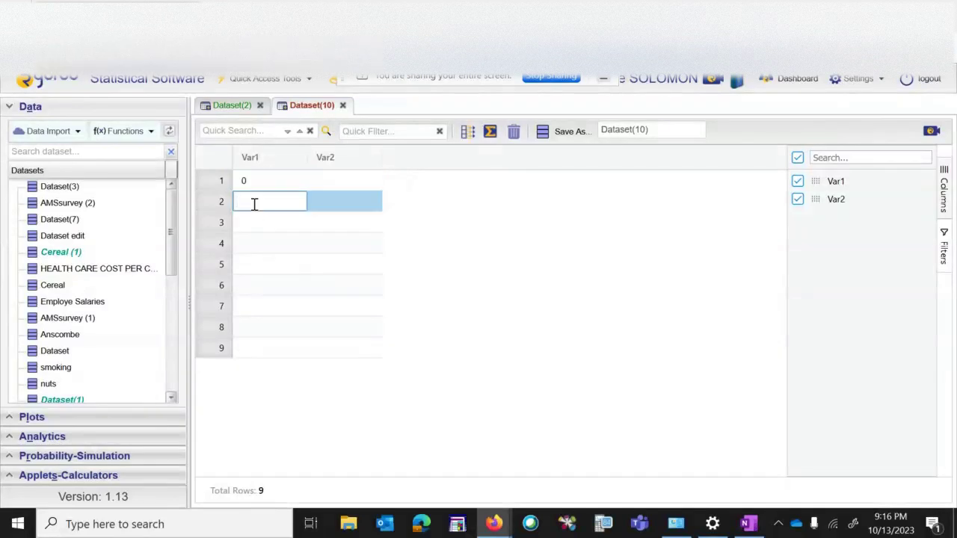
pyautogui.write('1')
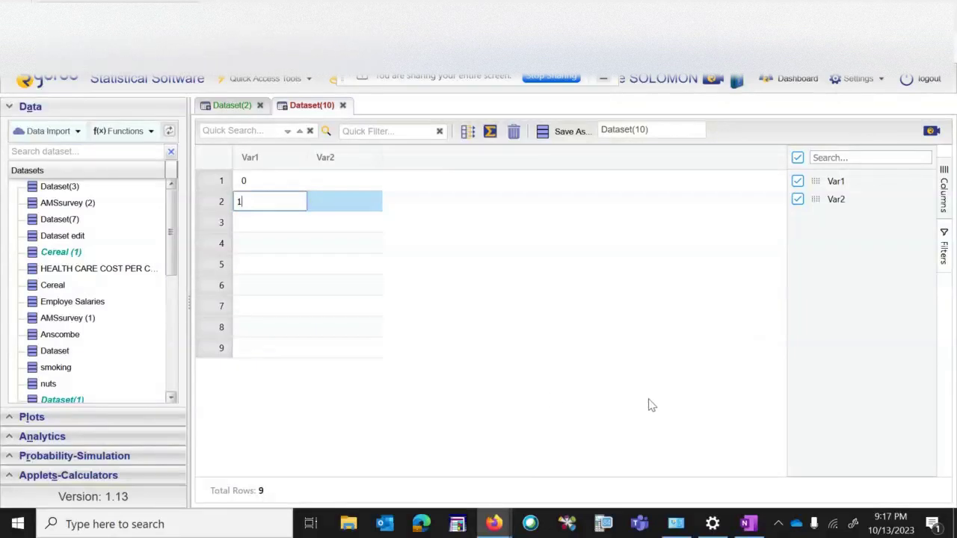
pyautogui.click(566, 133)
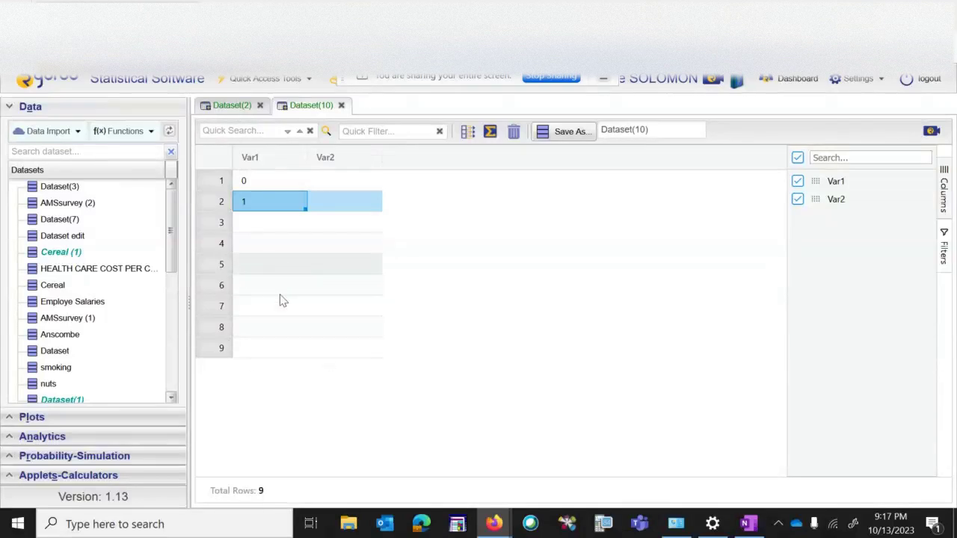
# Start the Summary Statistic function and choose Dataset(9) as its dataset
pyautogui.click(124, 131)
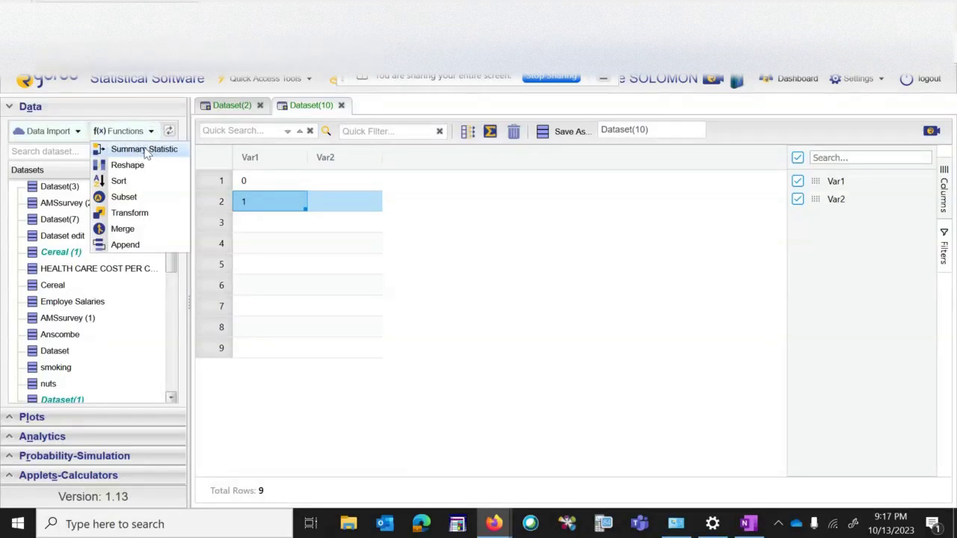
pyautogui.click(138, 150)
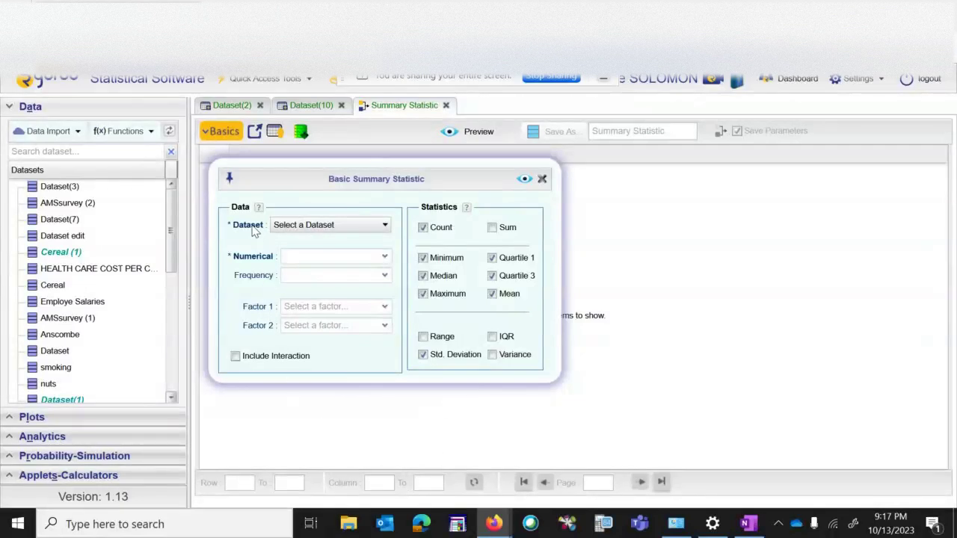
pyautogui.click(386, 230)
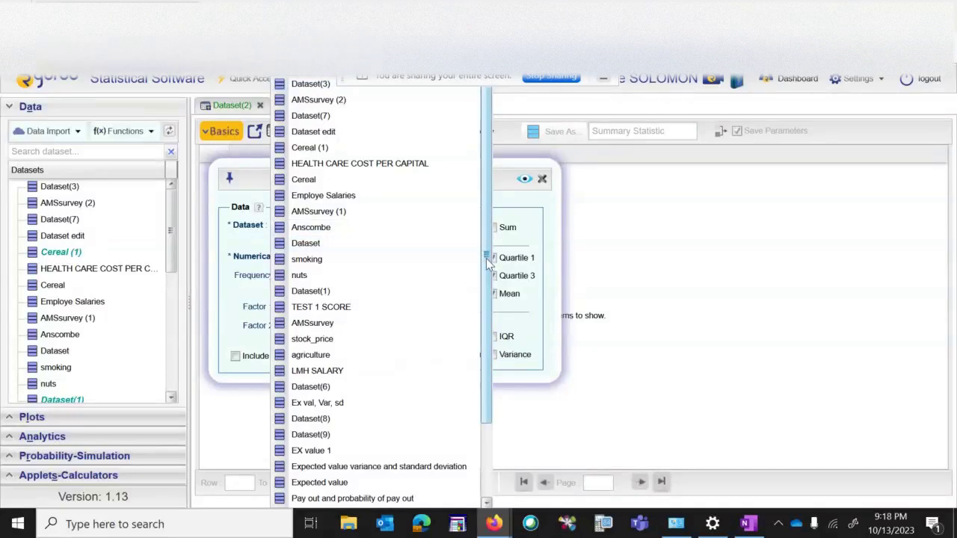
pyautogui.moveTo(486, 265); pyautogui.dragTo(487, 402)
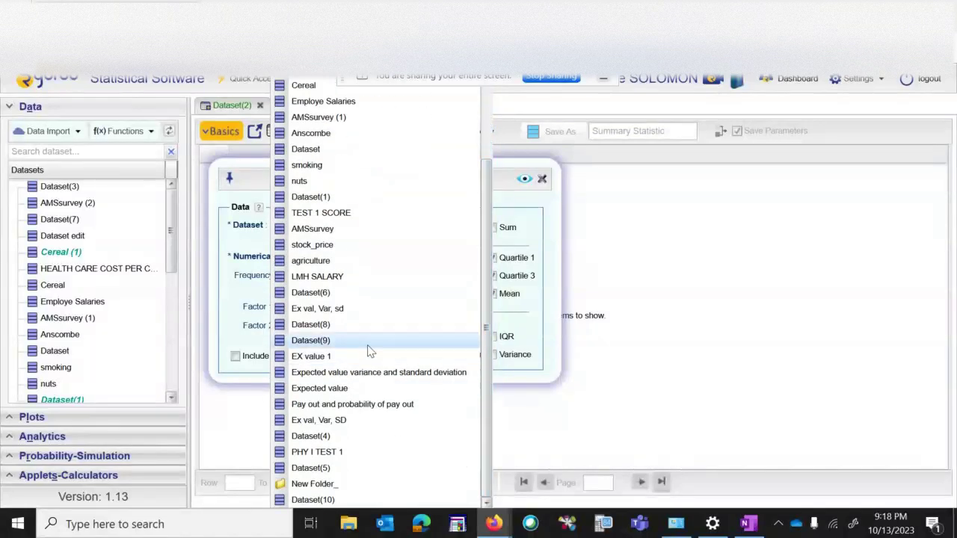
pyautogui.click(326, 341)
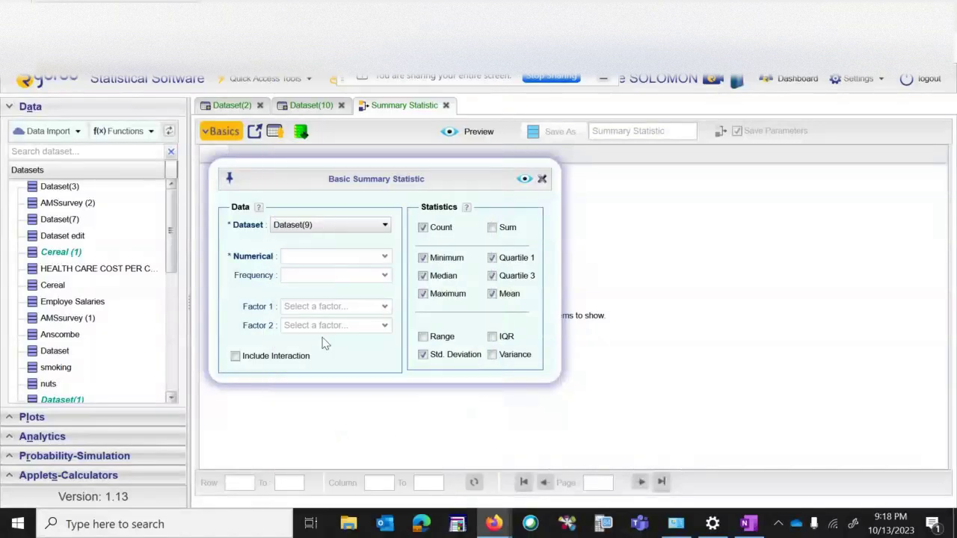
# Assign Var1 as the numerical variable and Var2 as the frequency, and include interaction
pyautogui.click(383, 262)
pyautogui.click(328, 271)
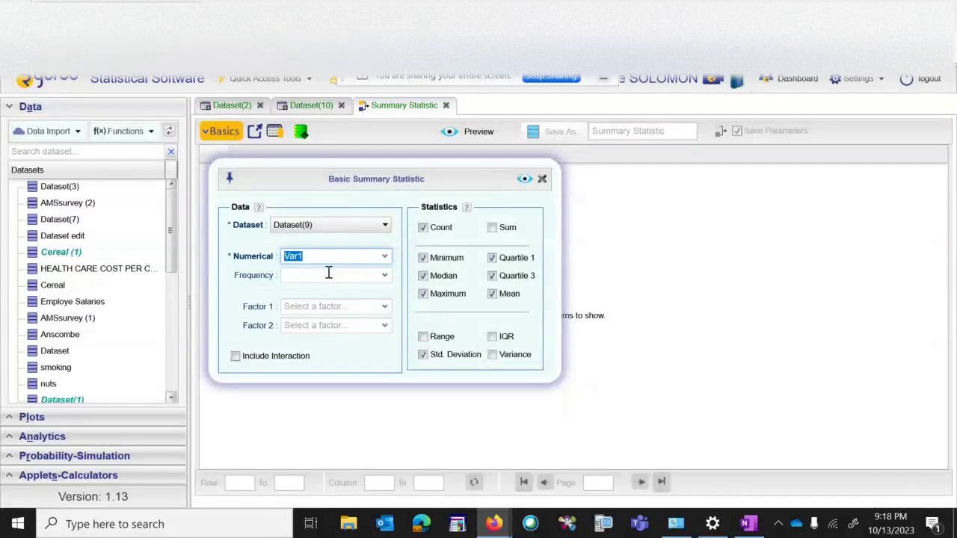
pyautogui.click(384, 281)
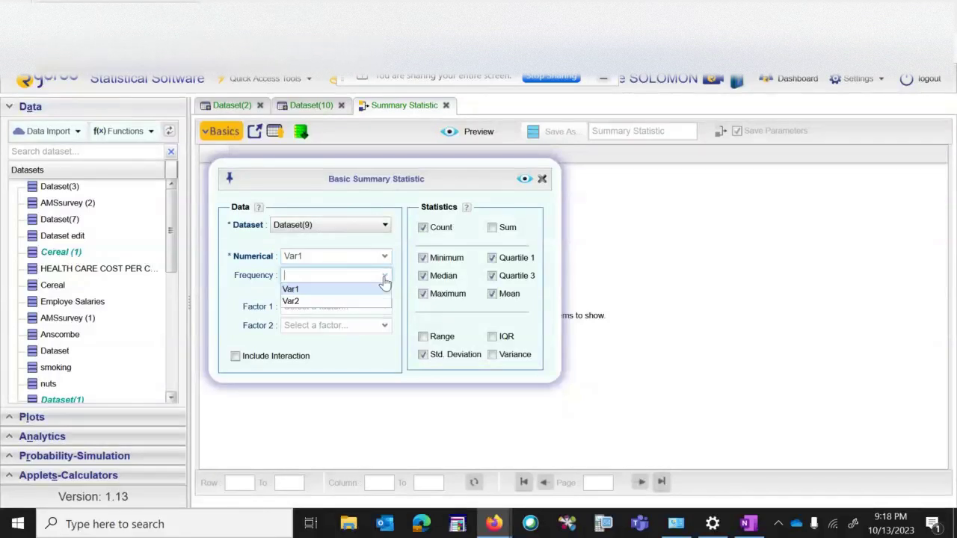
pyautogui.click(321, 302)
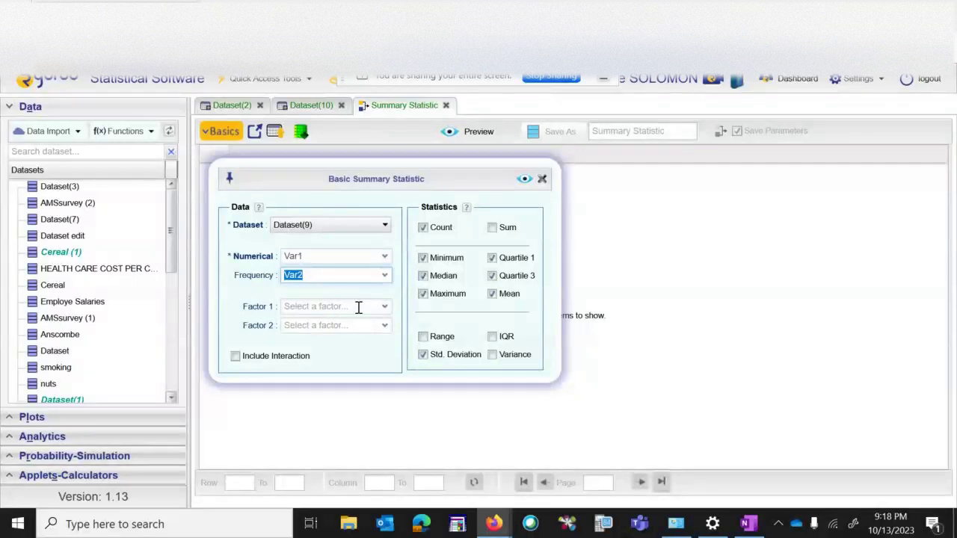
pyautogui.click(235, 356)
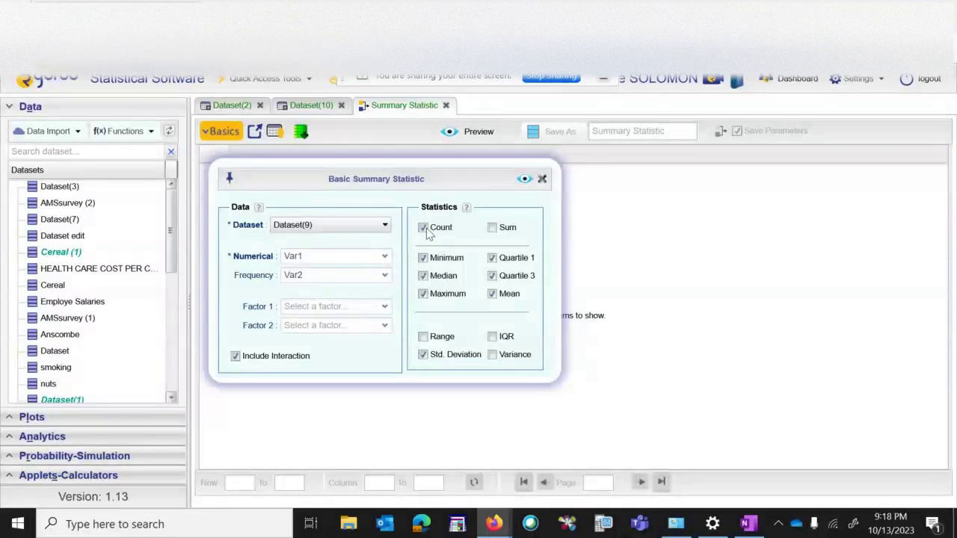
# Limit the statistics to Mean, Std. Deviation and Variance, and show the Dataset(9) table beside the dialog
pyautogui.click(424, 276)
pyautogui.click(493, 258)
pyautogui.click(275, 136)
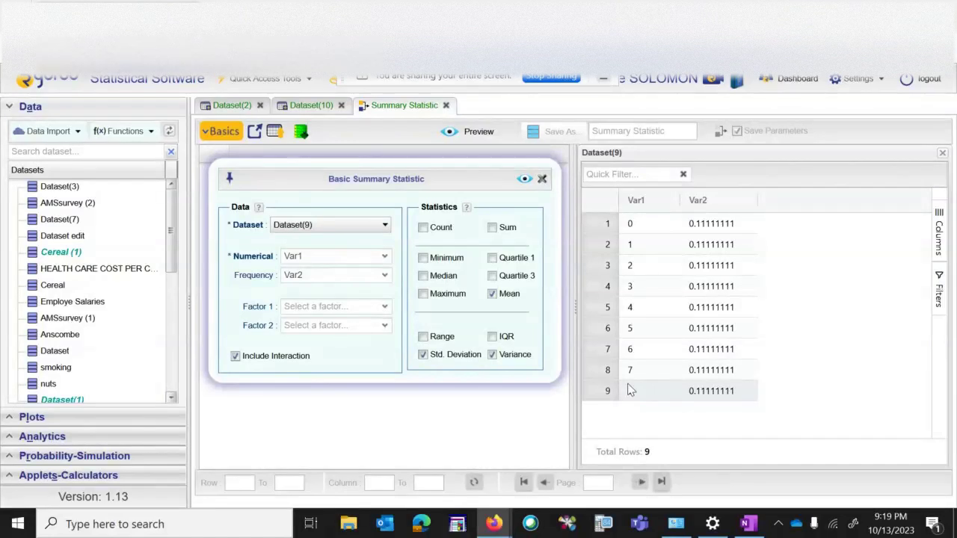
# Switch to OneNote to check the problem's probability table, and return to the Rguroo window in Firefox
pyautogui.click(755, 525)
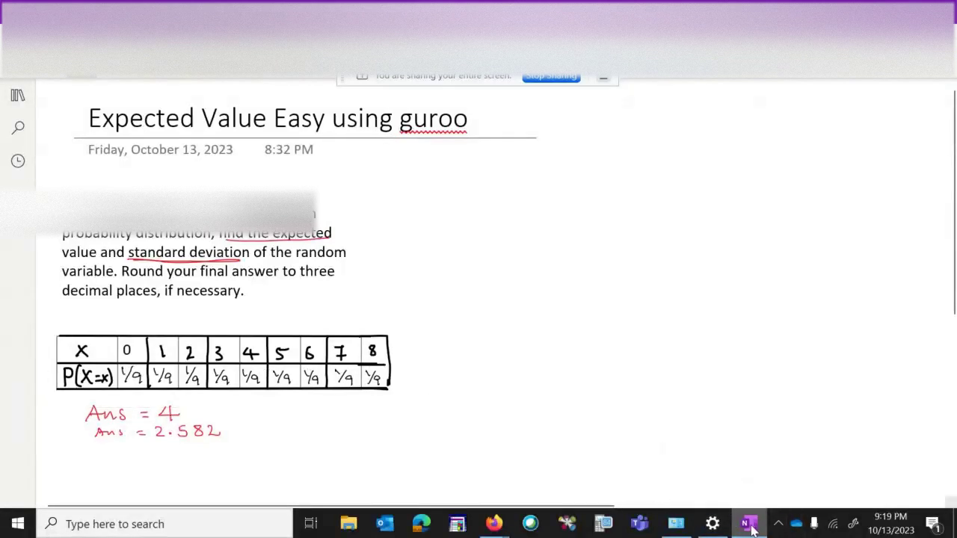
pyautogui.moveTo(751, 528)
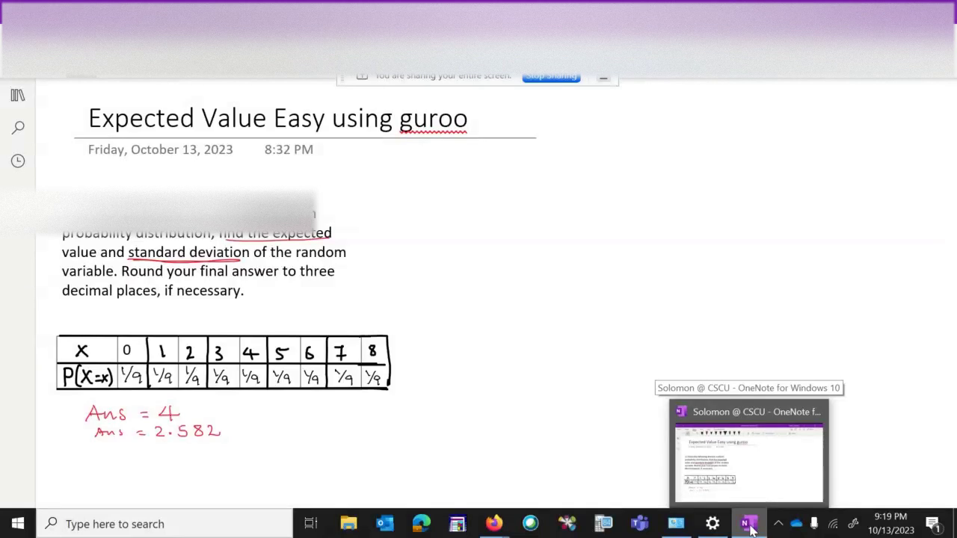
pyautogui.moveTo(492, 528)
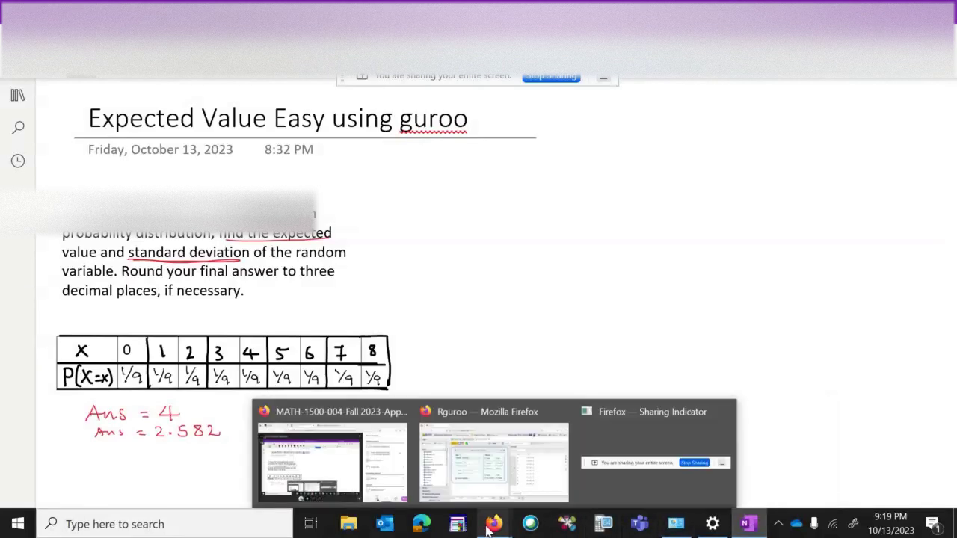
pyautogui.click(487, 469)
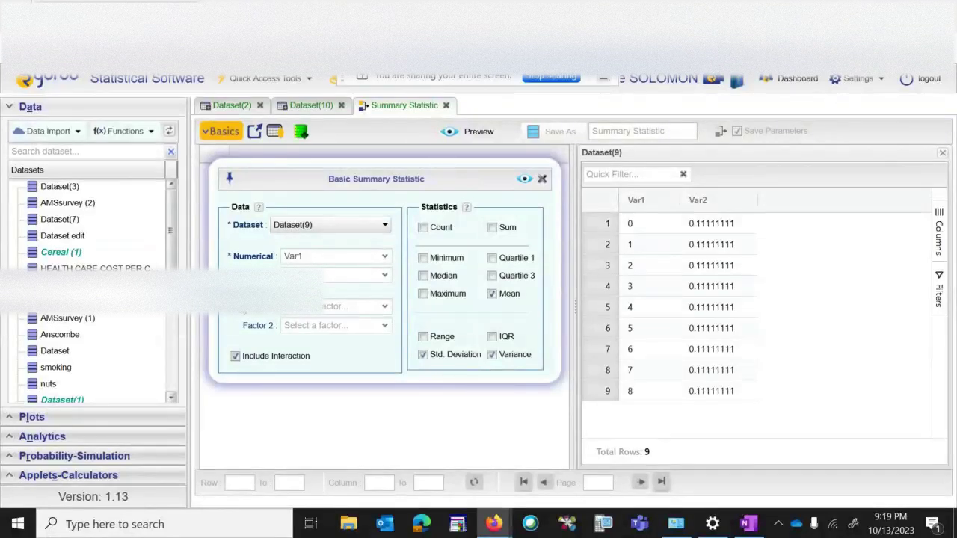
# Preview the summary statistics and expand the All Observations group
pyautogui.click(525, 181)
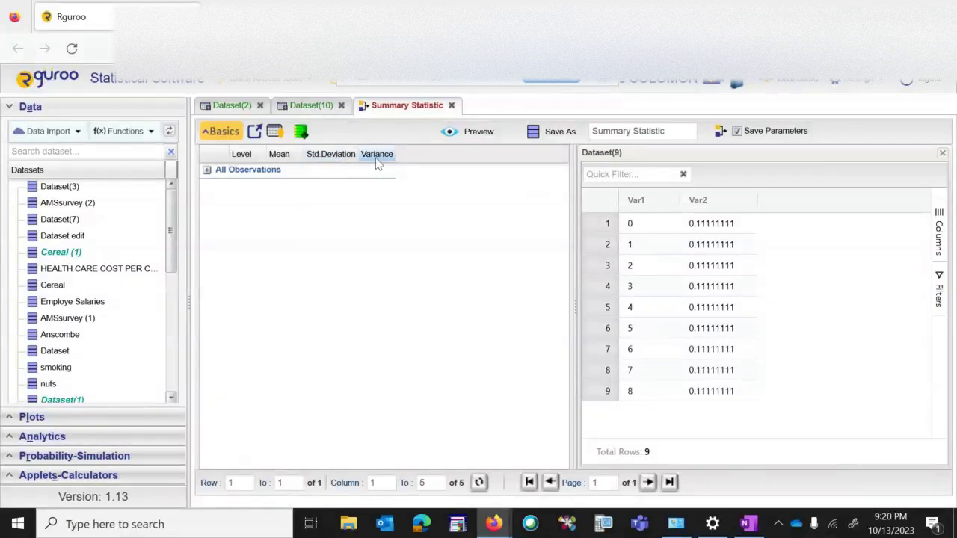
pyautogui.click(249, 172)
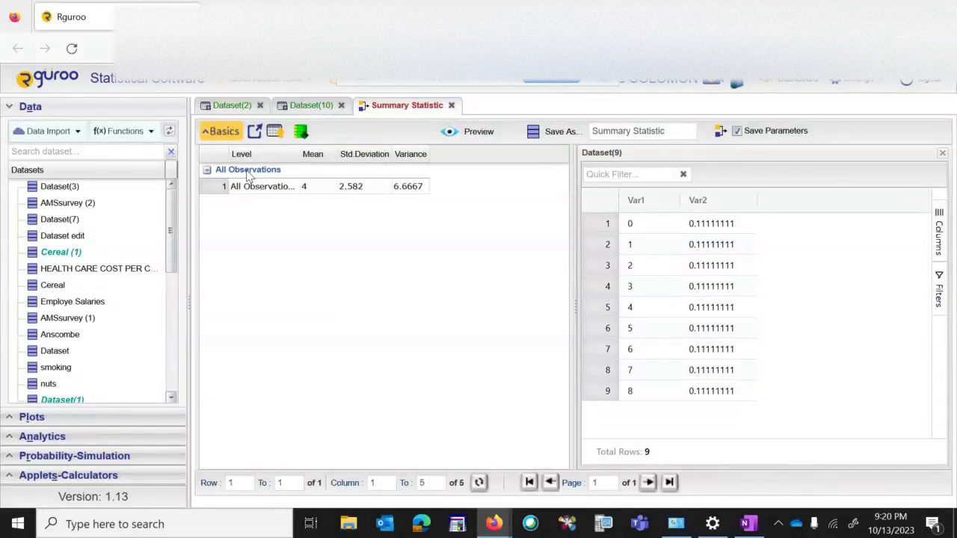